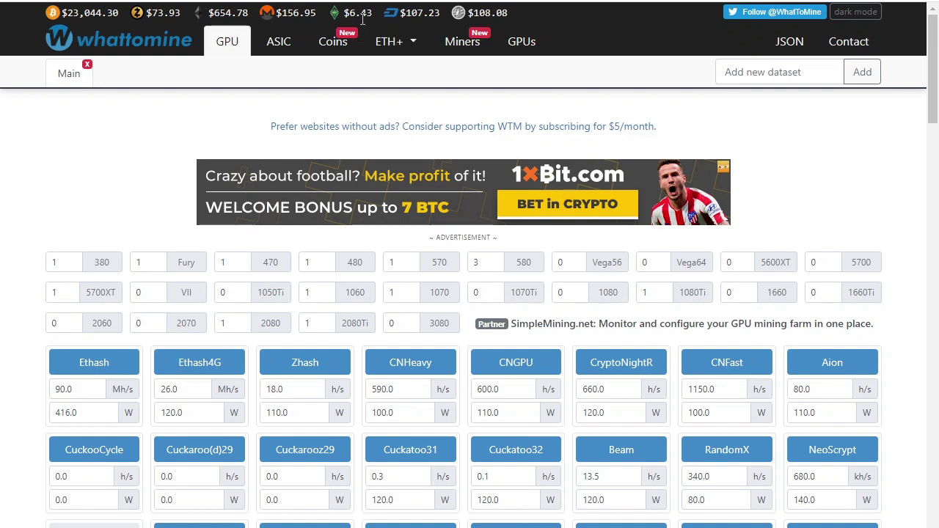
Step: Select one 470 and one 570 as the mining hardware and recalculate the coin profitability
{"action": "left_click", "coordinate": [265, 268]}
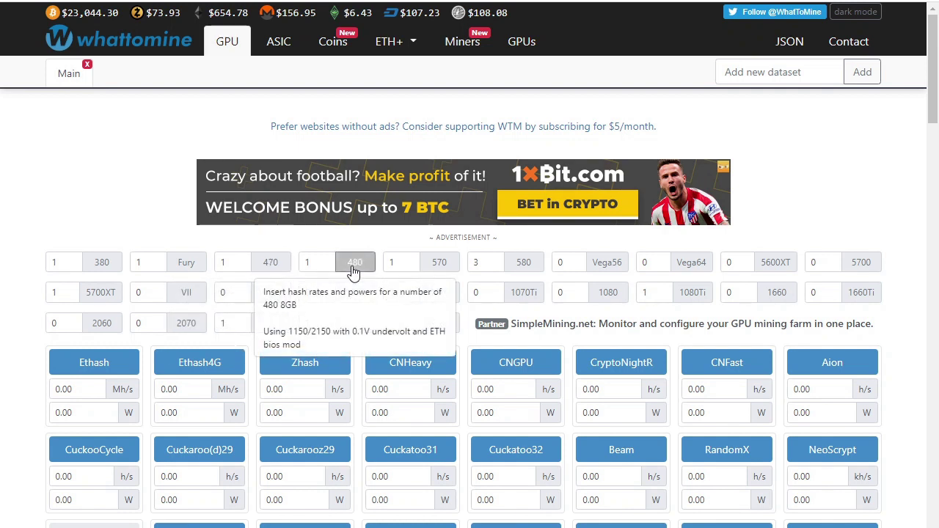
{"action": "left_click", "coordinate": [277, 264]}
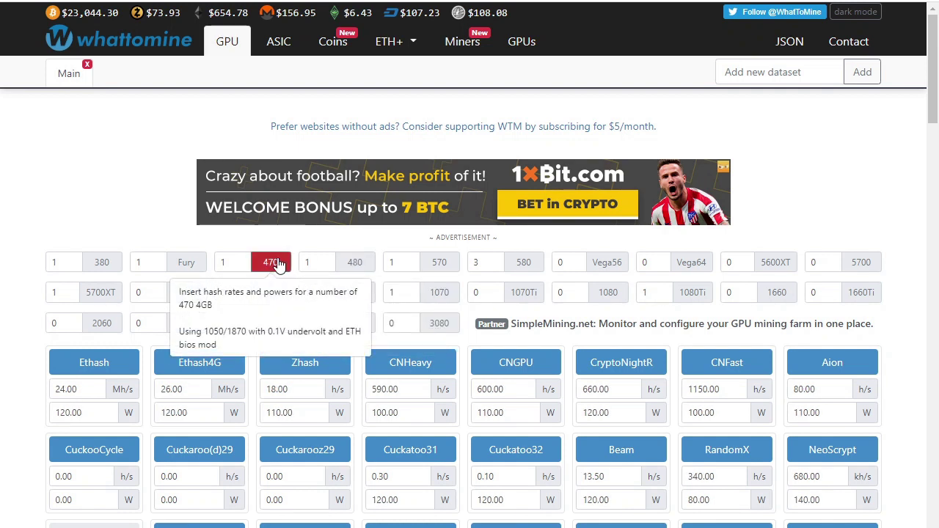
{"action": "left_click", "coordinate": [442, 267]}
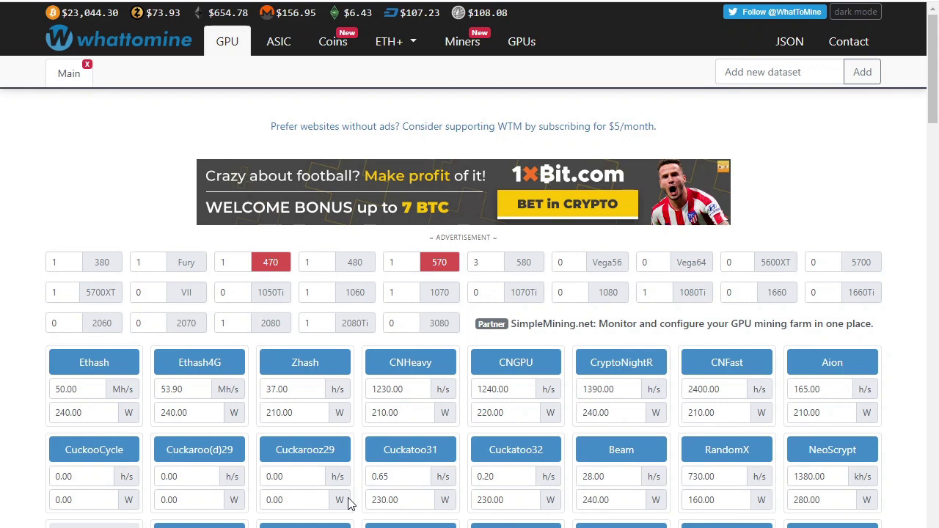
{"action": "key", "text": "F5"}
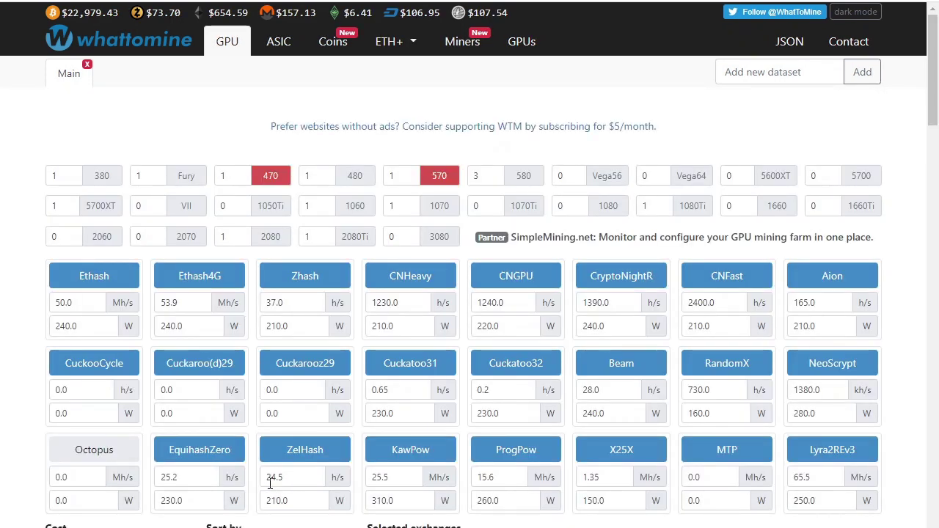
Step: Examine the coin profitability table for the 470 and 570 pair, including Ravencoin's profit and the KawPow hash rate behind it
{"action": "scroll", "coordinate": [270, 484], "scroll_direction": "down", "scroll_amount": 4}
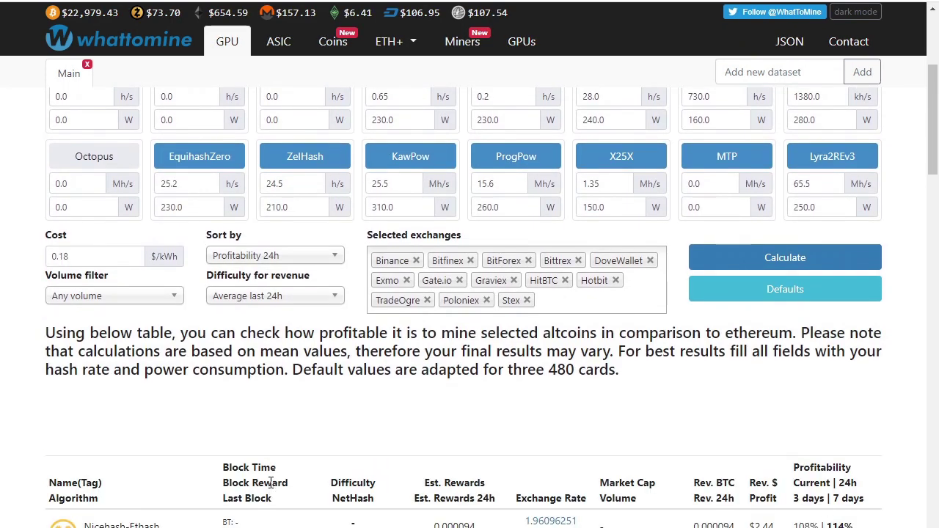
{"action": "scroll", "coordinate": [269, 482], "scroll_direction": "down", "scroll_amount": 1}
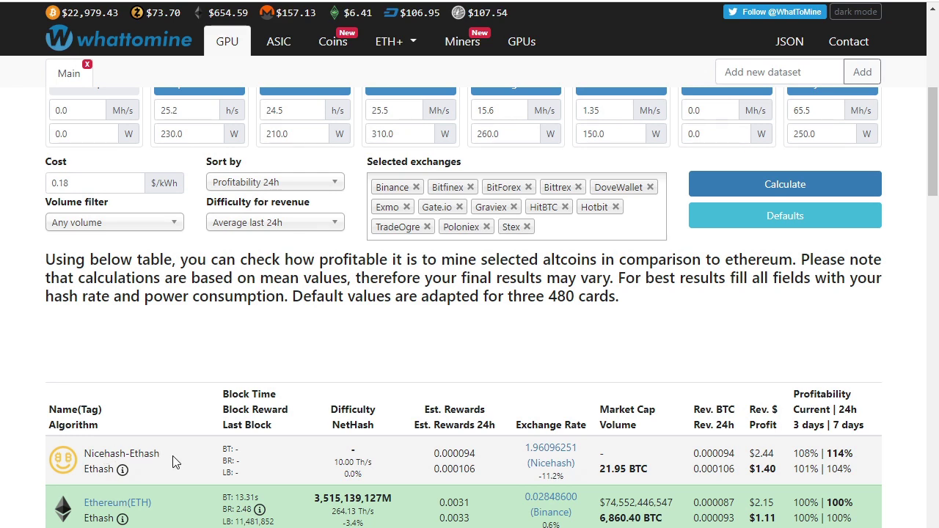
{"action": "scroll", "coordinate": [173, 461], "scroll_direction": "down", "scroll_amount": 1}
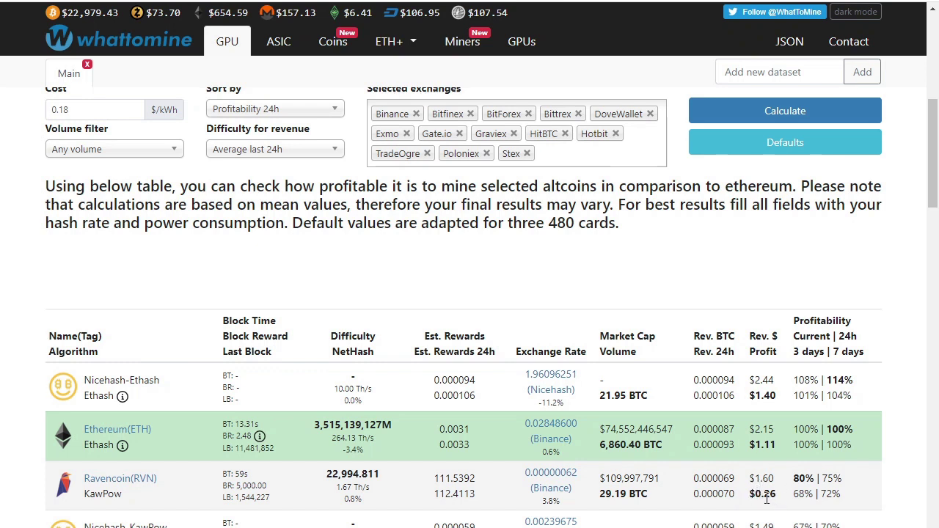
{"action": "left_click_drag", "start_coordinate": [764, 494], "coordinate": [778, 501]}
{"action": "scroll", "coordinate": [779, 501], "scroll_direction": "down", "scroll_amount": 1}
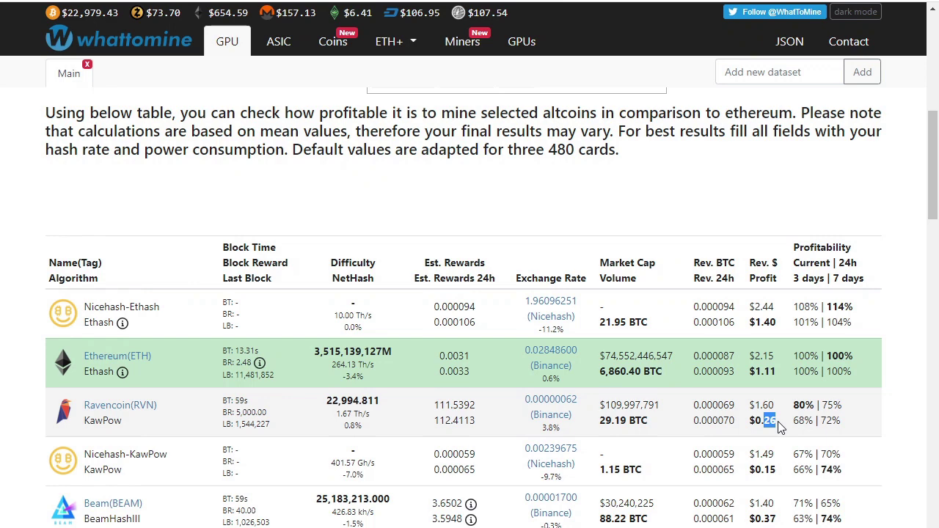
{"action": "scroll", "coordinate": [459, 263], "scroll_direction": "up", "scroll_amount": 3}
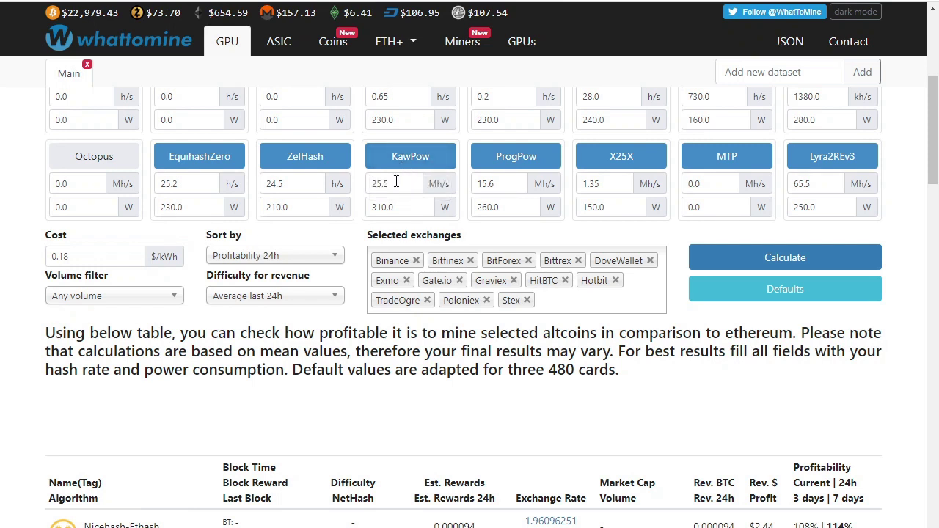
{"action": "left_click_drag", "start_coordinate": [396, 182], "coordinate": [372, 184]}
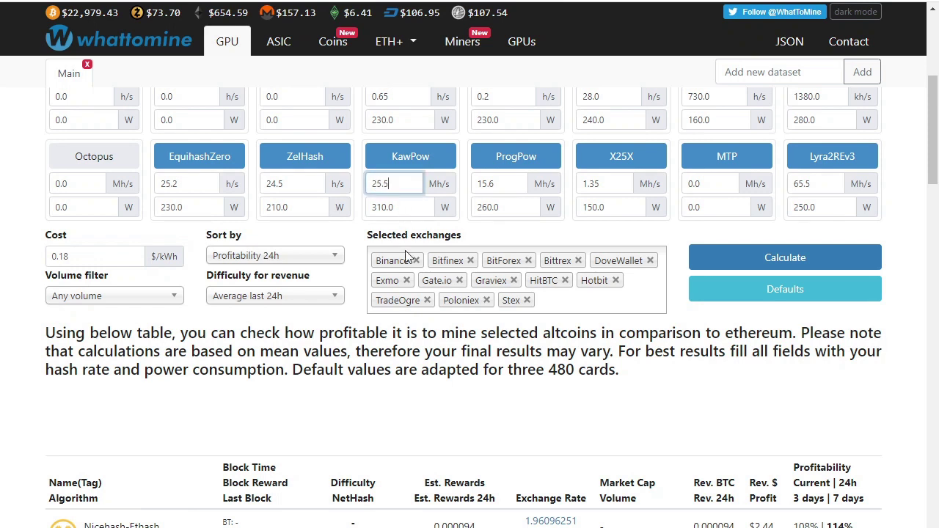
{"action": "left_click", "coordinate": [481, 429]}
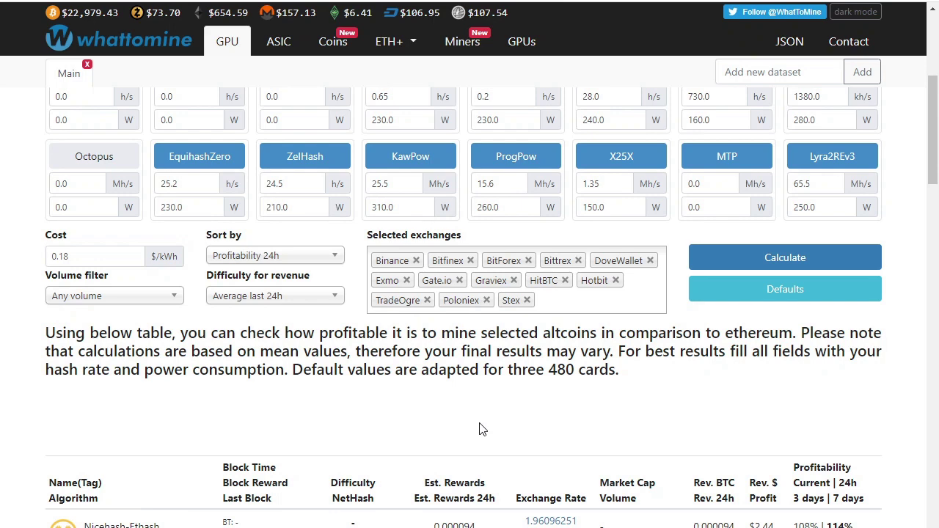
{"action": "scroll", "coordinate": [482, 429], "scroll_direction": "down", "scroll_amount": 4}
Step: Limit the hardware selection to the single 470 and check its KawPow hash rate
{"action": "scroll", "coordinate": [477, 382], "scroll_direction": "up", "scroll_amount": 6}
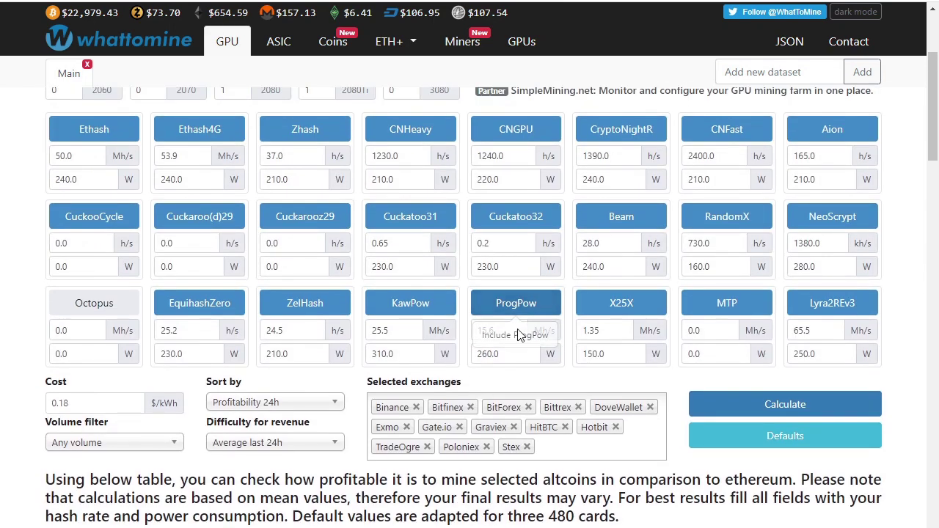
{"action": "scroll", "coordinate": [473, 350], "scroll_direction": "up", "scroll_amount": 3}
{"action": "left_click", "coordinate": [271, 192]}
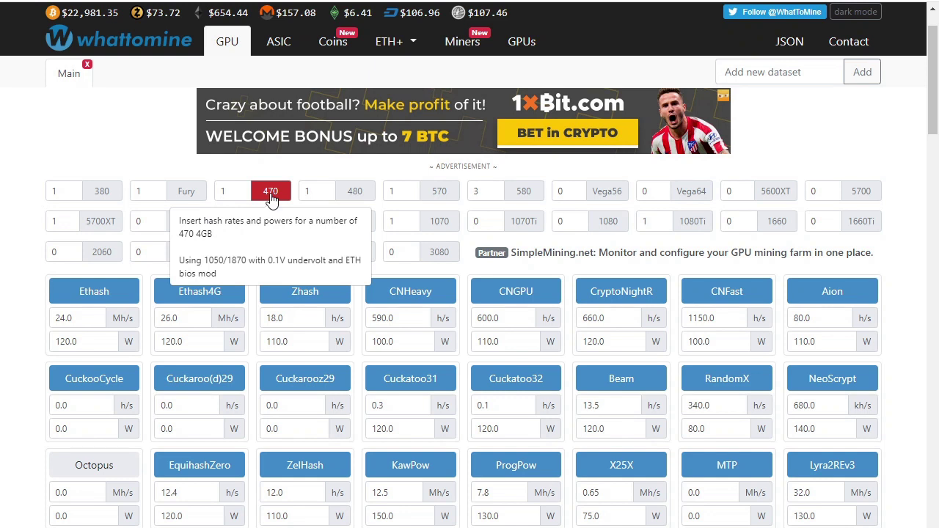
{"action": "left_click_drag", "start_coordinate": [401, 493], "coordinate": [370, 495]}
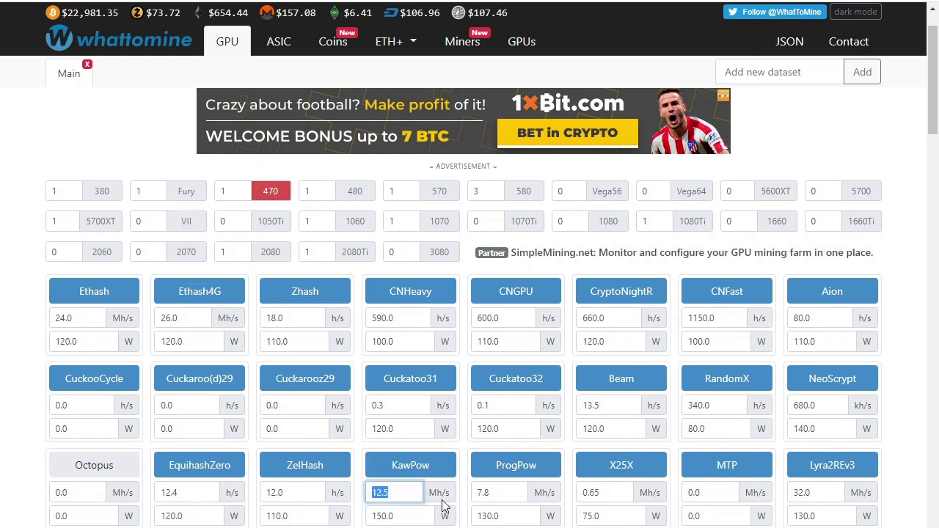
Step: Switch the hardware selection to the single 570 only, recalculate and review its coin profitability
{"action": "left_click", "coordinate": [438, 191]}
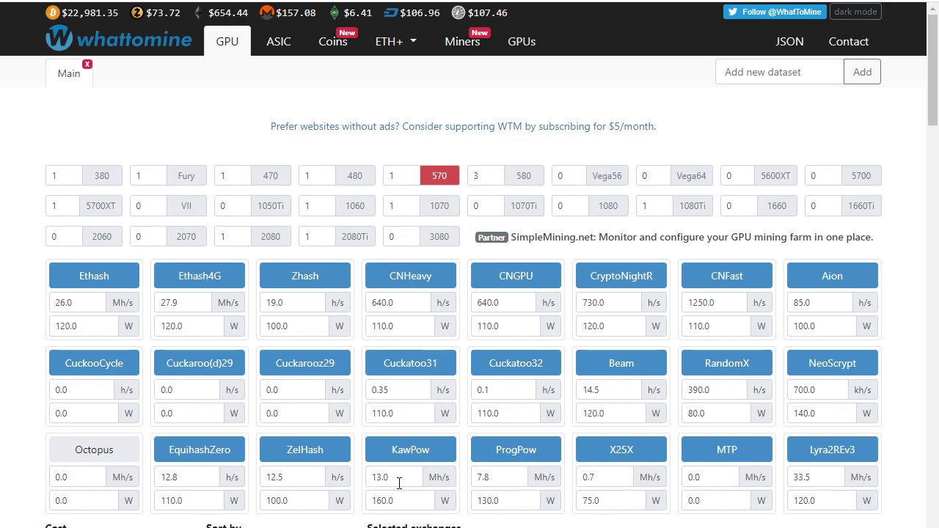
{"action": "scroll", "coordinate": [399, 482], "scroll_direction": "down", "scroll_amount": 5}
{"action": "scroll", "coordinate": [398, 482], "scroll_direction": "down", "scroll_amount": 2}
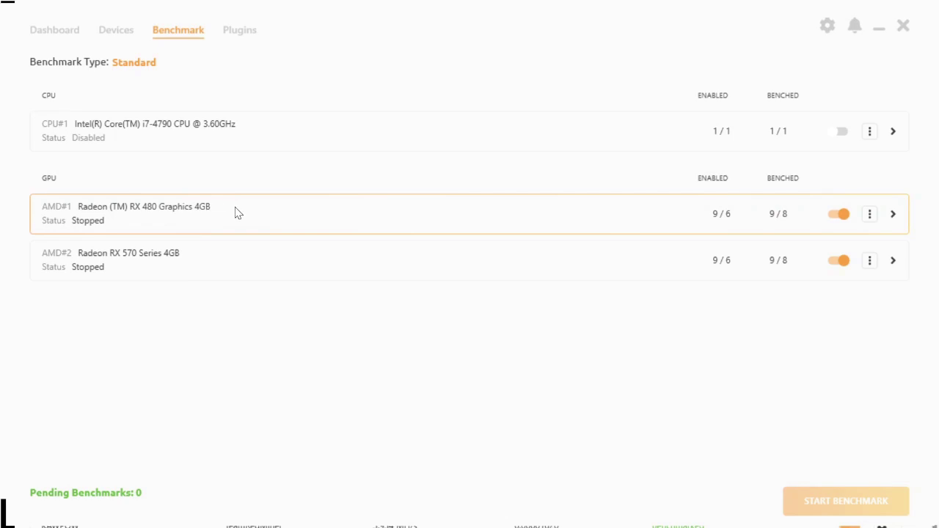
Step: In NiceHash Miner's benchmarks, show the RX 480's algorithms sorted by highest BTC per 24 hours and review them
{"action": "left_click", "coordinate": [893, 214]}
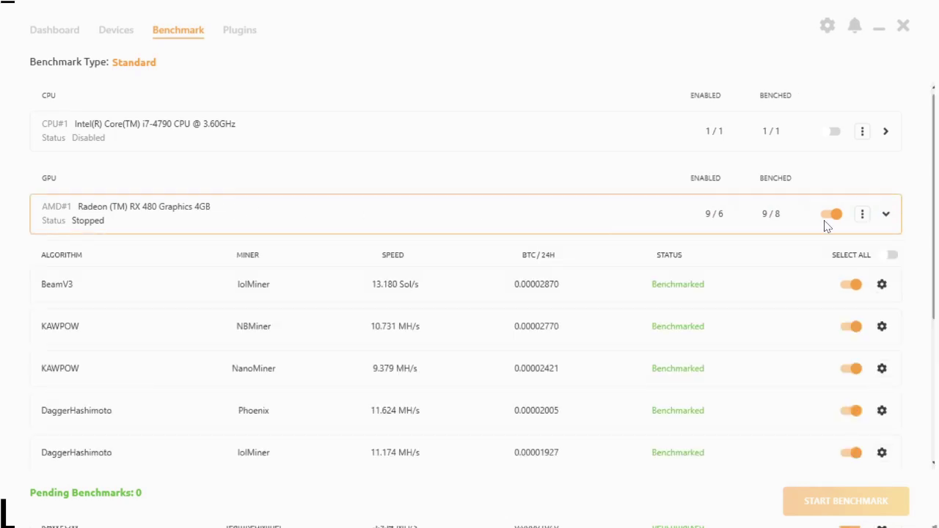
{"action": "left_click", "coordinate": [533, 262]}
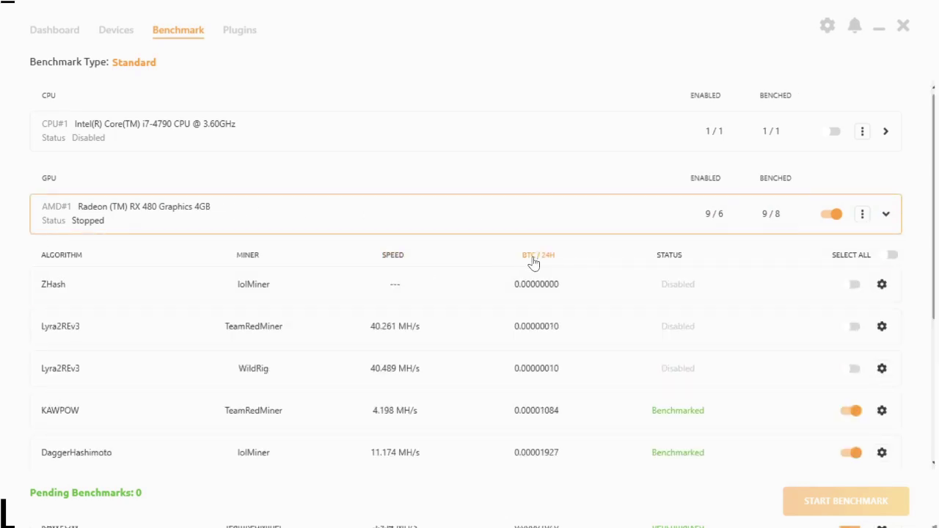
{"action": "left_click", "coordinate": [533, 258]}
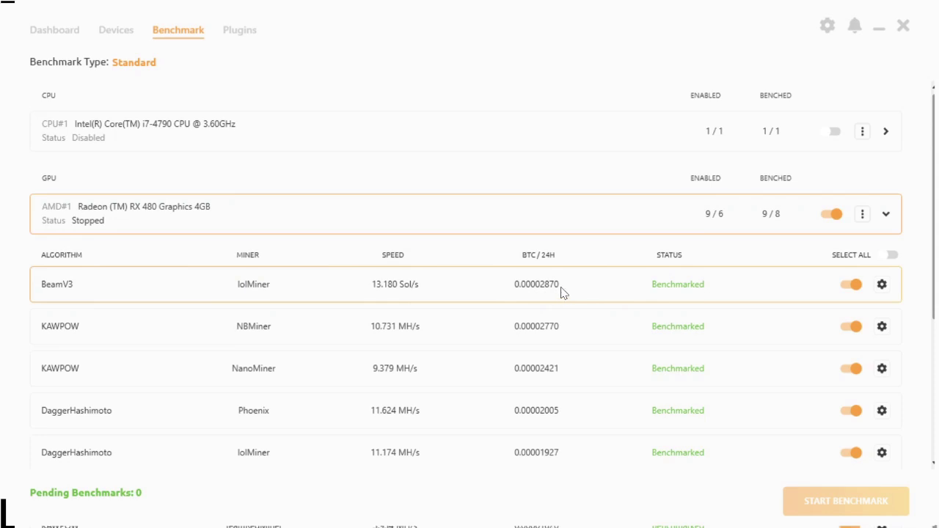
{"action": "scroll", "coordinate": [561, 292], "scroll_direction": "down", "scroll_amount": 1}
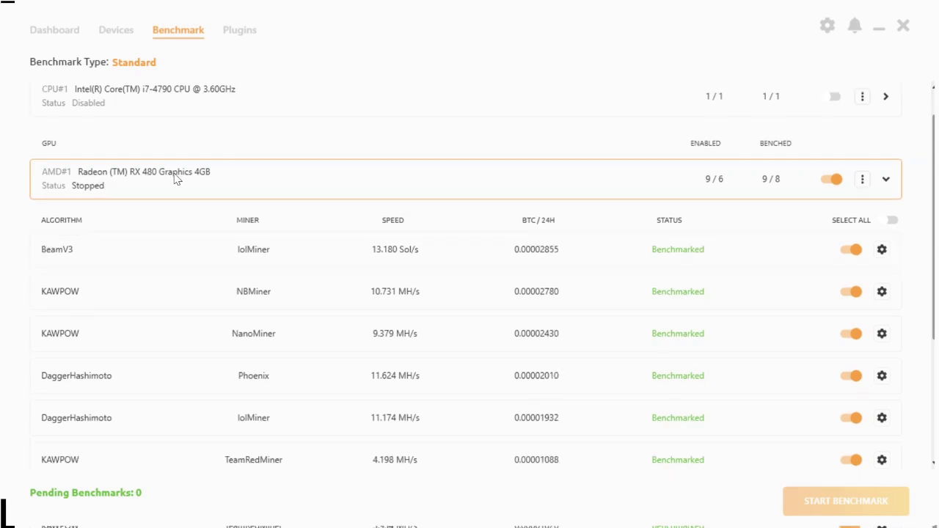
{"action": "left_click", "coordinate": [885, 179]}
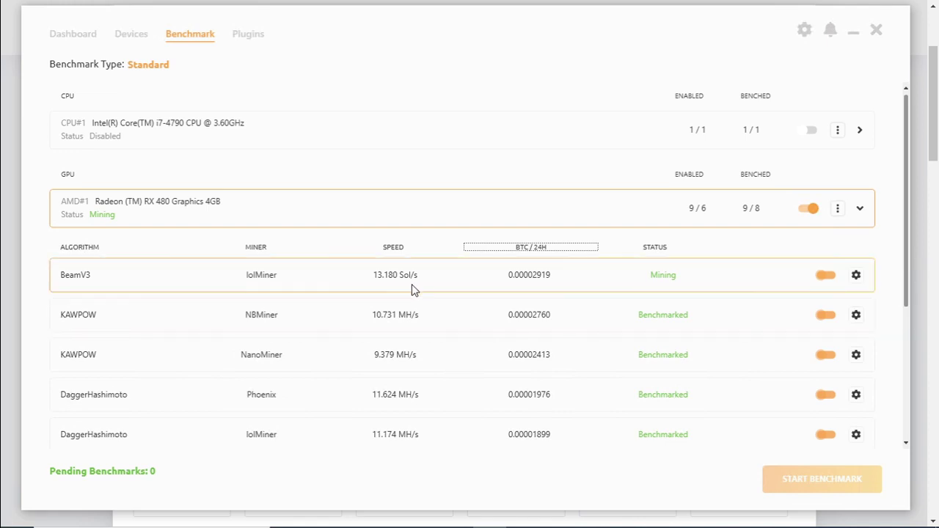
Step: In the minerstat mining calculator, check the BeamHashIII and KAWPOW values of the Powercolor RX 480 4GB dataset and save it
{"action": "left_click", "coordinate": [416, 329]}
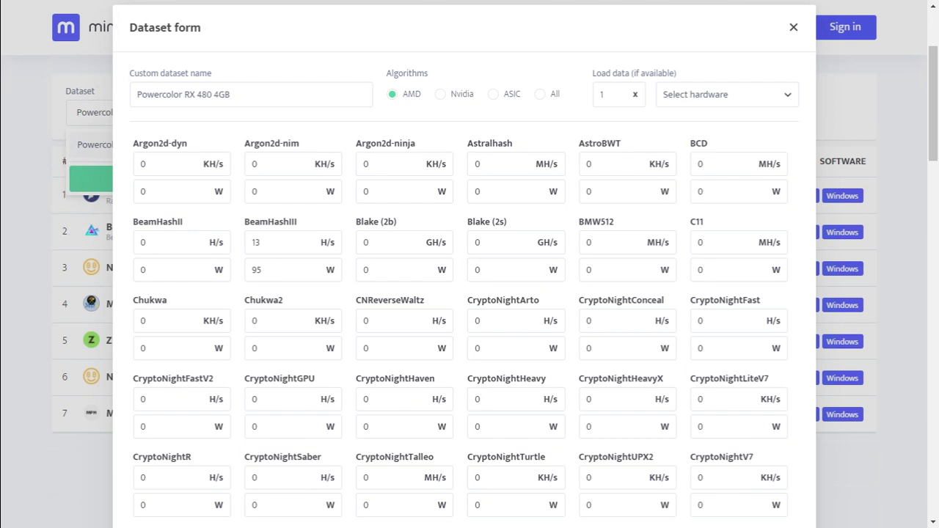
{"action": "scroll", "coordinate": [469, 264], "scroll_direction": "down", "scroll_amount": 1}
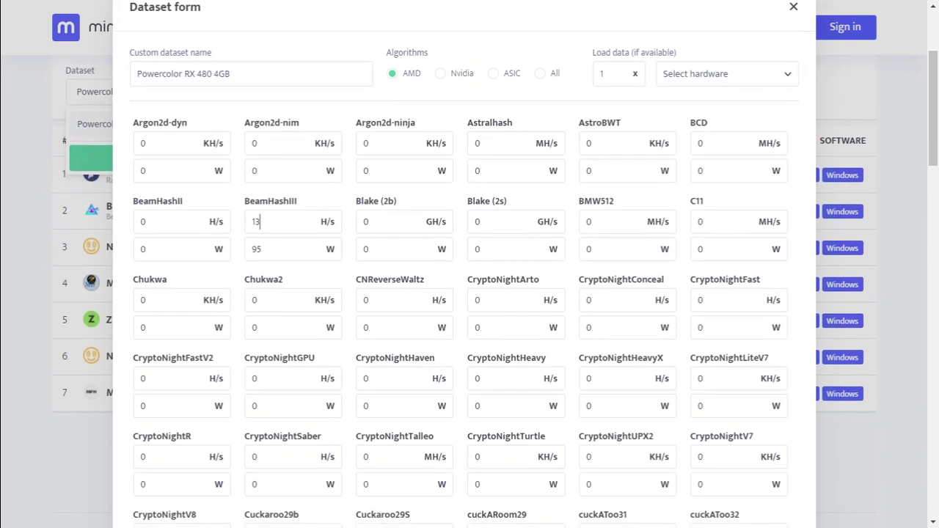
{"action": "scroll", "coordinate": [469, 291], "scroll_direction": "down", "scroll_amount": 2}
{"action": "scroll", "coordinate": [469, 291], "scroll_direction": "down", "scroll_amount": 3}
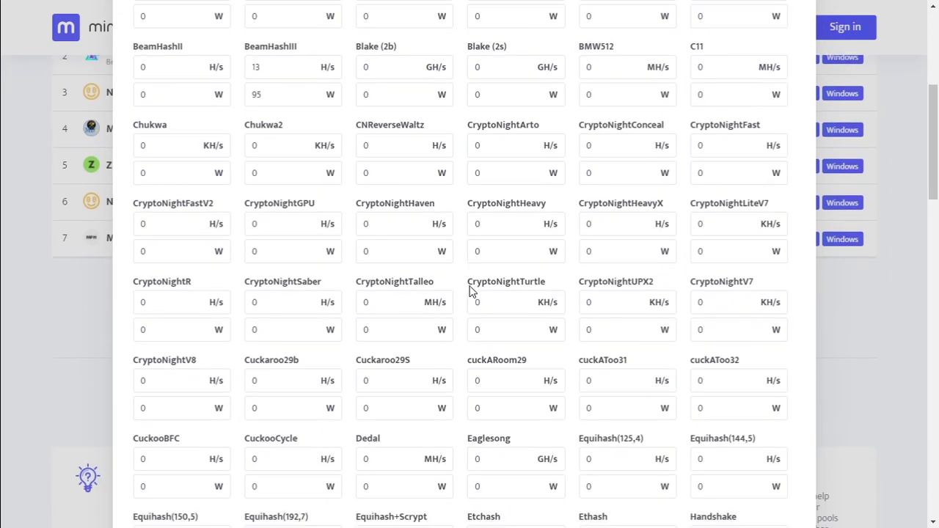
{"action": "scroll", "coordinate": [469, 291], "scroll_direction": "down", "scroll_amount": 3}
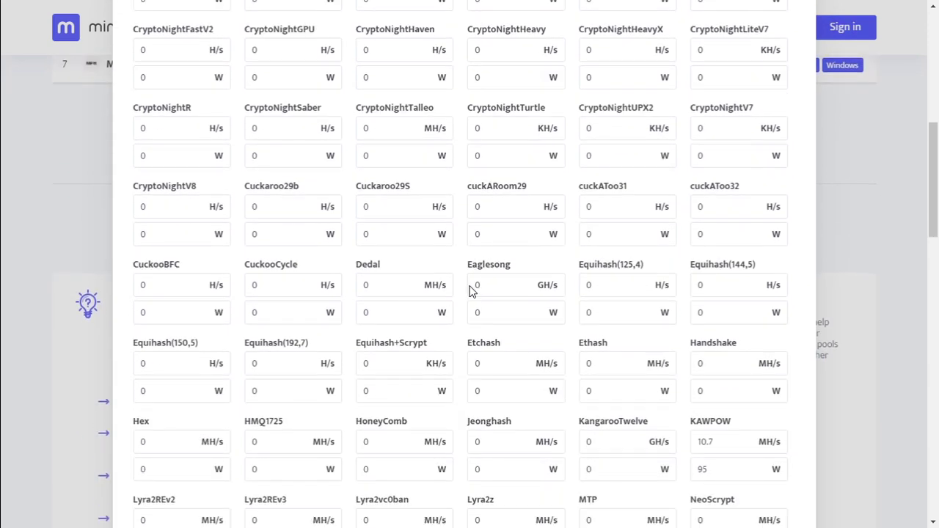
{"action": "scroll", "coordinate": [677, 413], "scroll_direction": "down", "scroll_amount": 1}
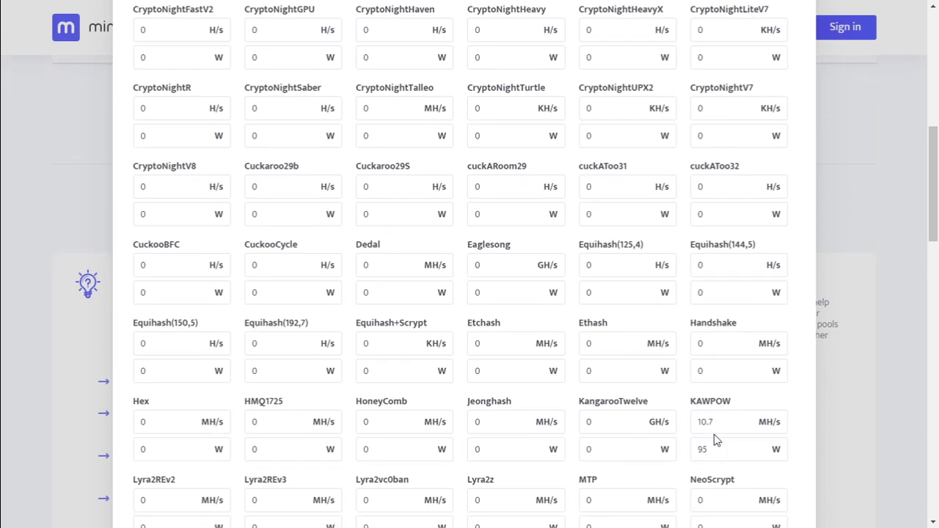
{"action": "scroll", "coordinate": [716, 438], "scroll_direction": "down", "scroll_amount": 1}
{"action": "scroll", "coordinate": [715, 437], "scroll_direction": "down", "scroll_amount": 10}
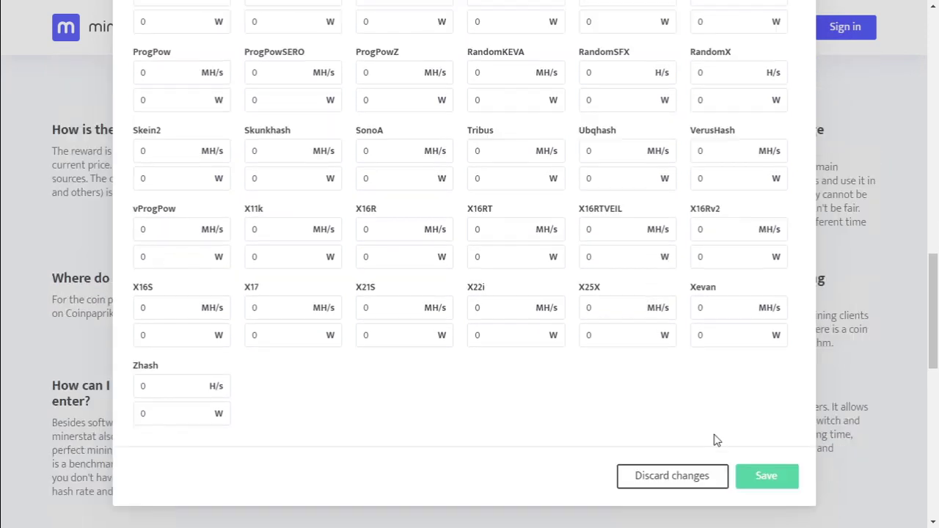
{"action": "scroll", "coordinate": [715, 438], "scroll_direction": "down", "scroll_amount": 1}
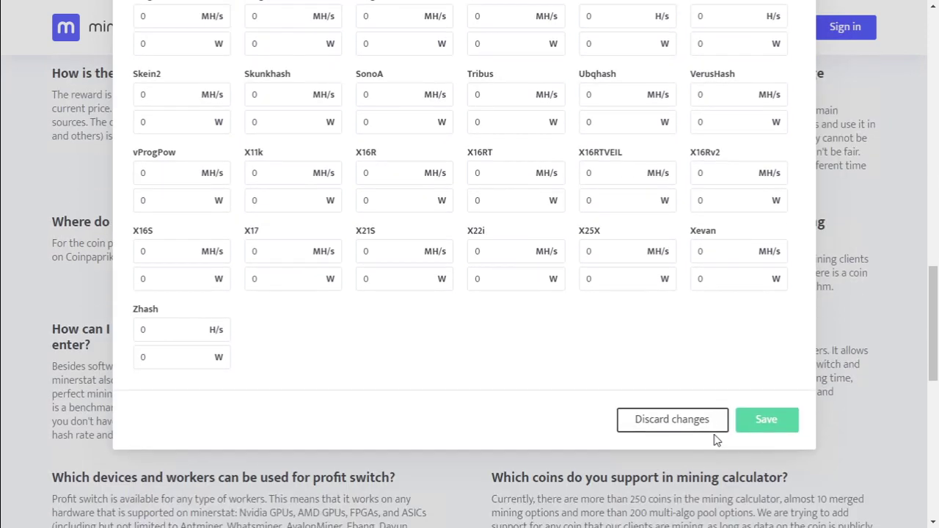
{"action": "left_click", "coordinate": [763, 420]}
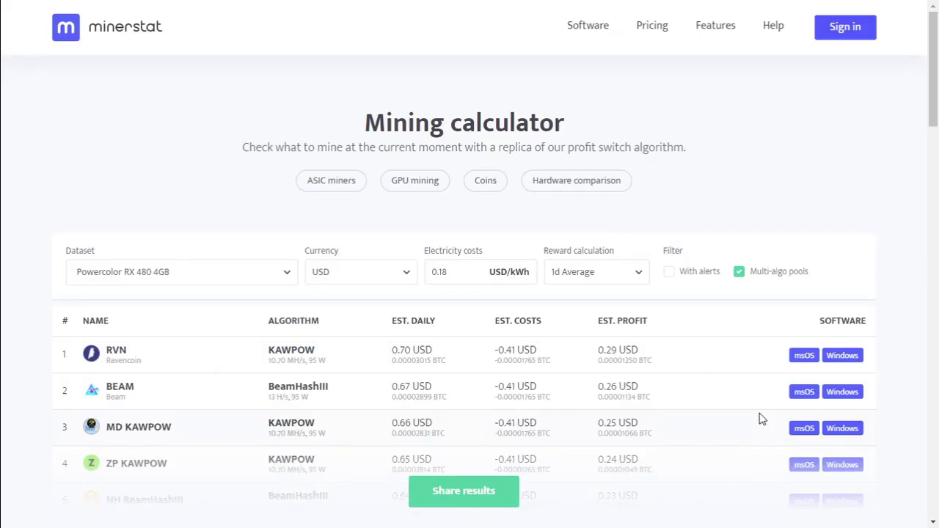
Step: Review the estimated daily income, costs and profit of each coin for the Powercolor RX 480 4GB dataset
{"action": "scroll", "coordinate": [608, 319], "scroll_direction": "down", "scroll_amount": 1}
{"action": "scroll", "coordinate": [609, 319], "scroll_direction": "down", "scroll_amount": 1}
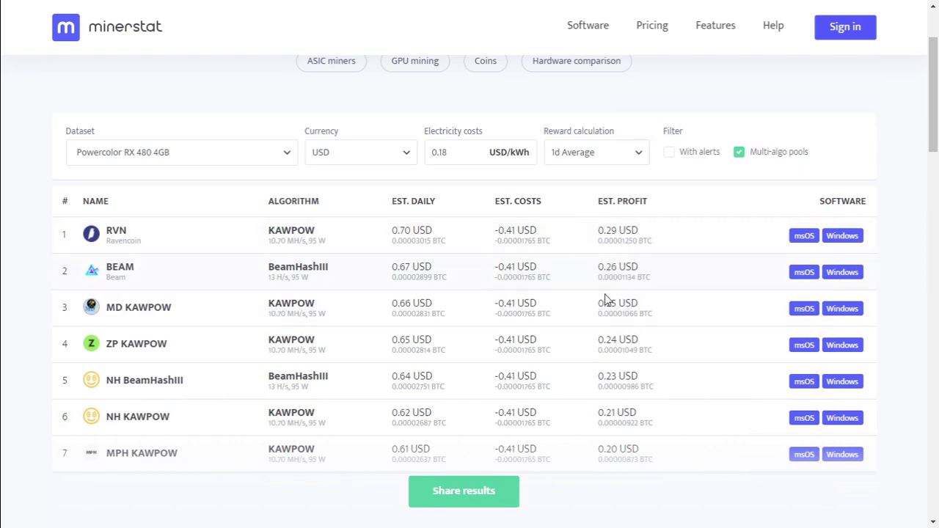
{"action": "scroll", "coordinate": [423, 272], "scroll_direction": "up", "scroll_amount": 1}
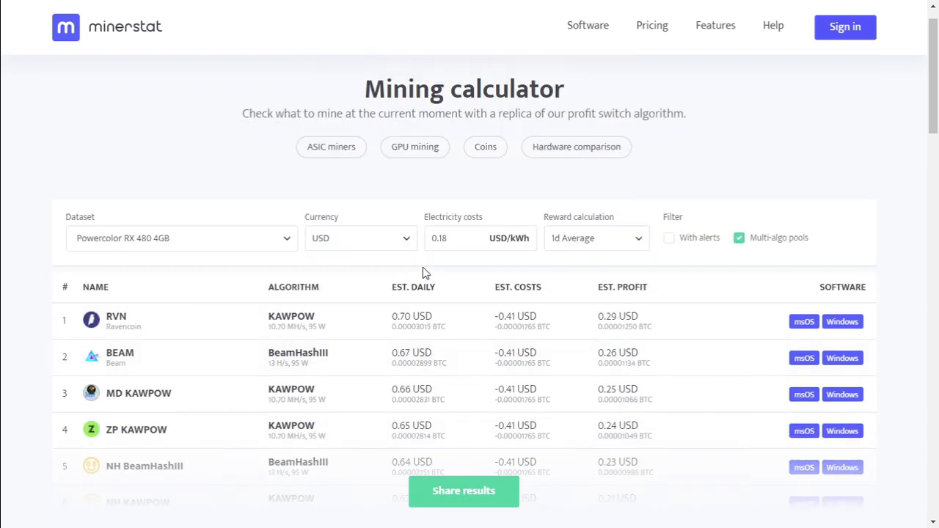
Step: Fill in a new dataset with BeamHashII at 11.2 H/s and KAWPOW at 9.6 MH/s, both at 107 W, and save it
{"action": "left_click", "coordinate": [286, 245]}
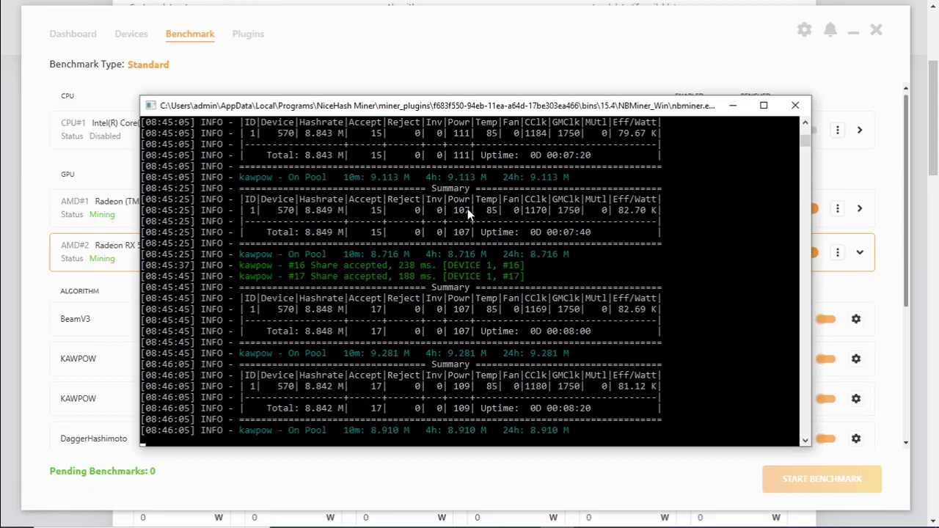
{"action": "type", "text": "11.2"}
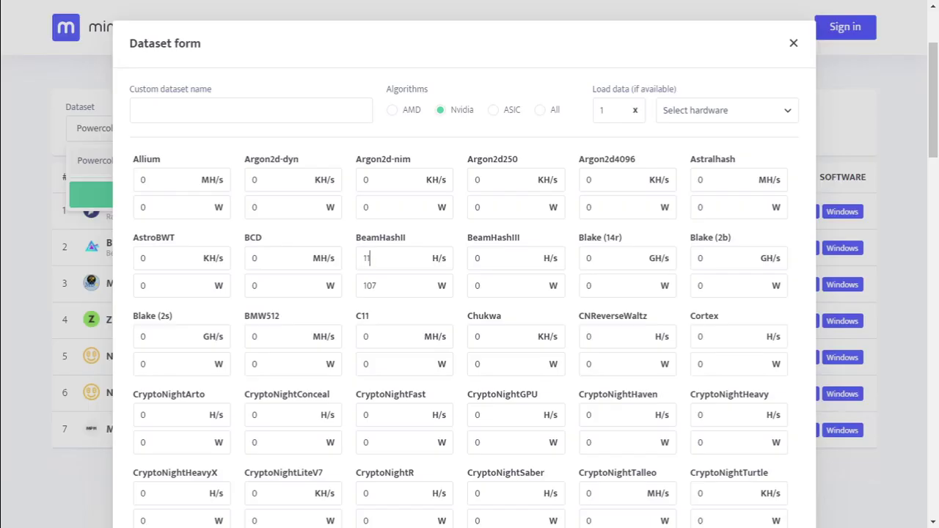
{"action": "type", "text": "9."}
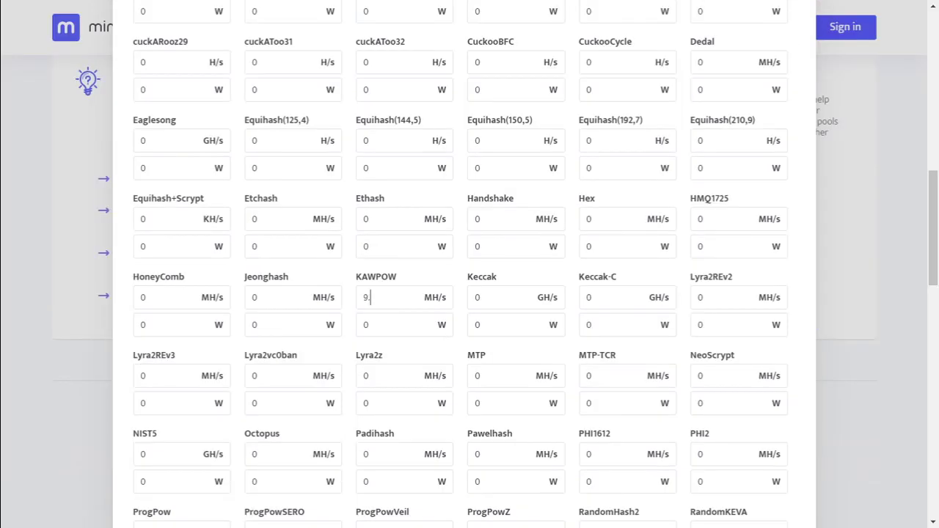
{"action": "type", "text": "6"}
{"action": "key", "text": "Tab"}
{"action": "key", "text": "BackSpace"}
{"action": "type", "text": "107"}
{"action": "scroll", "coordinate": [586, 369], "scroll_direction": "down", "scroll_amount": 10}
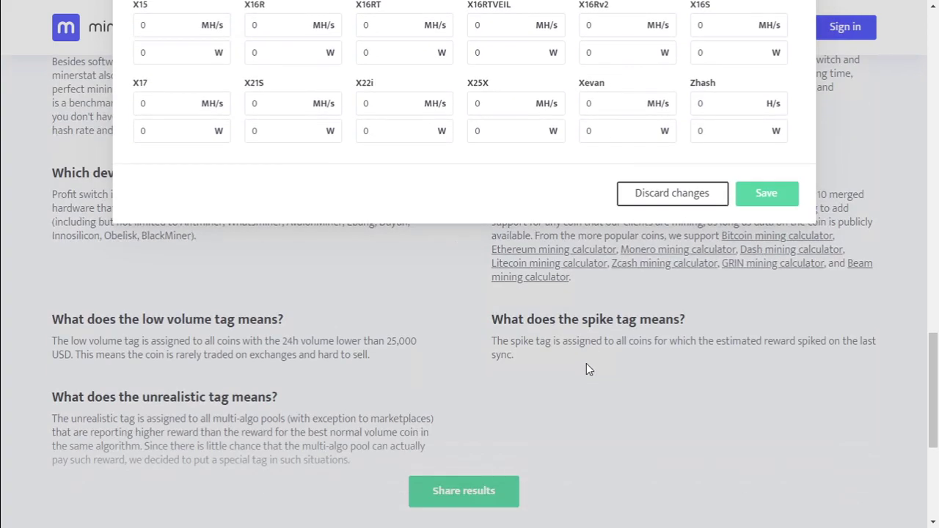
{"action": "left_click", "coordinate": [770, 192]}
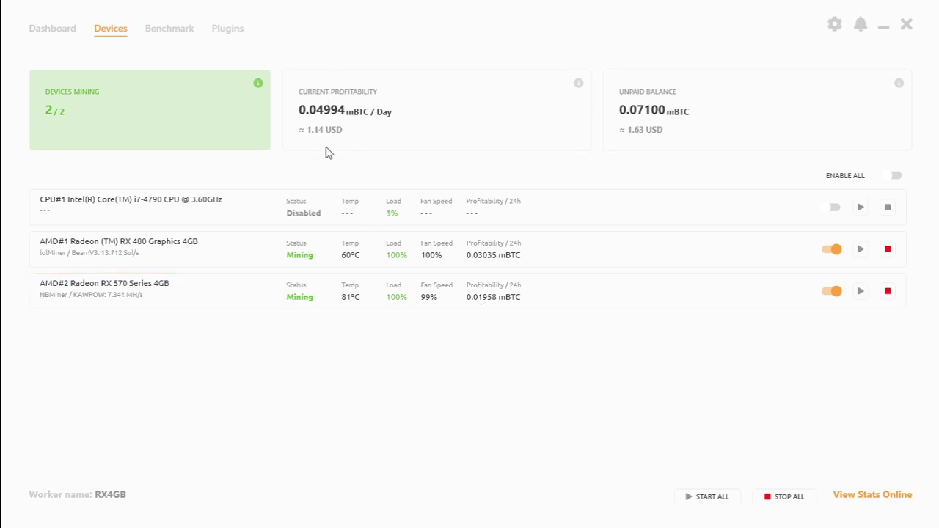
{"action": "mouse_move", "coordinate": [326, 136]}
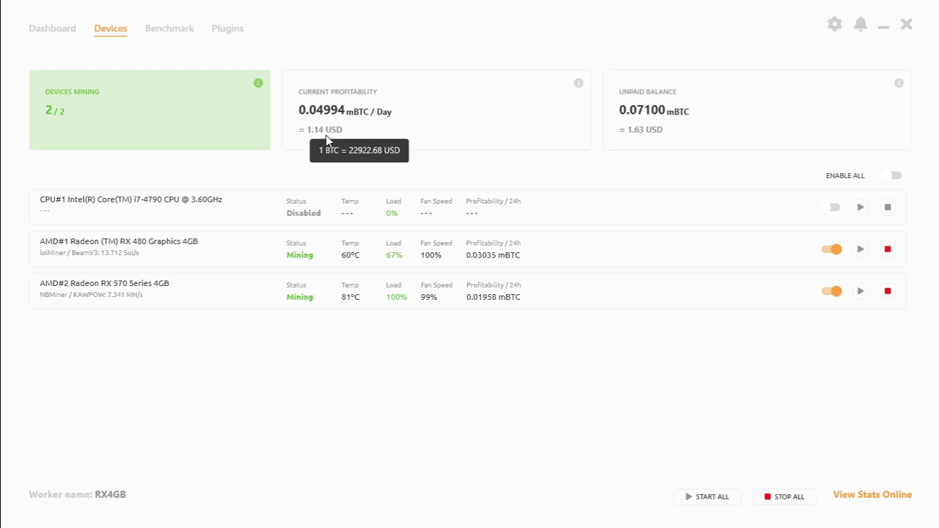